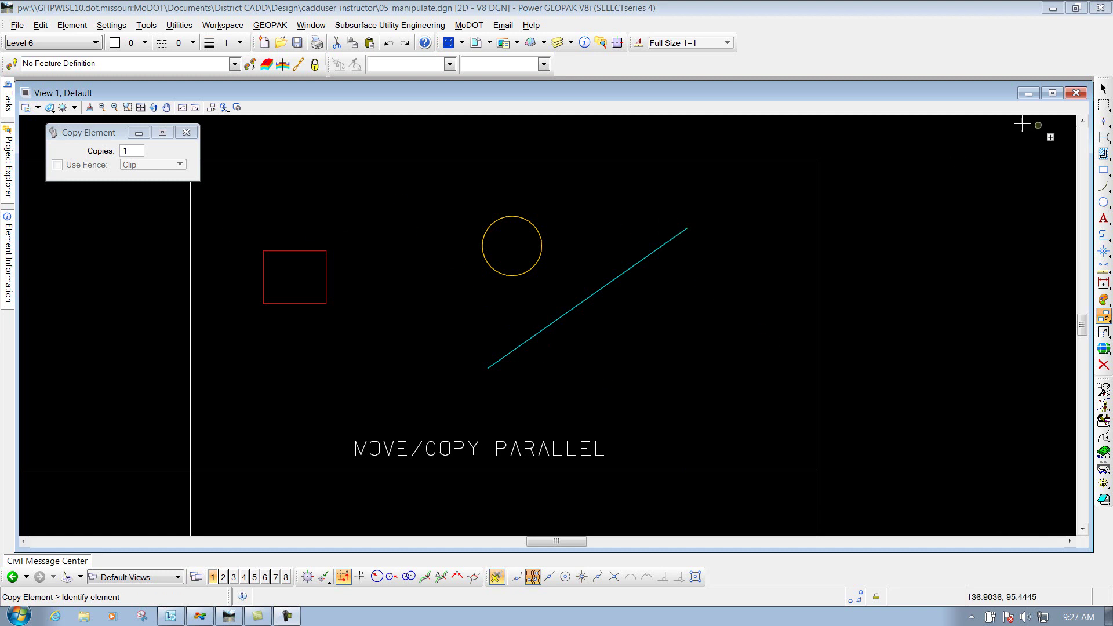
# Step: Start Move Parallel for whole elements, keep the Original mode, and fix the distance at 2
pyautogui.click(1104, 88)
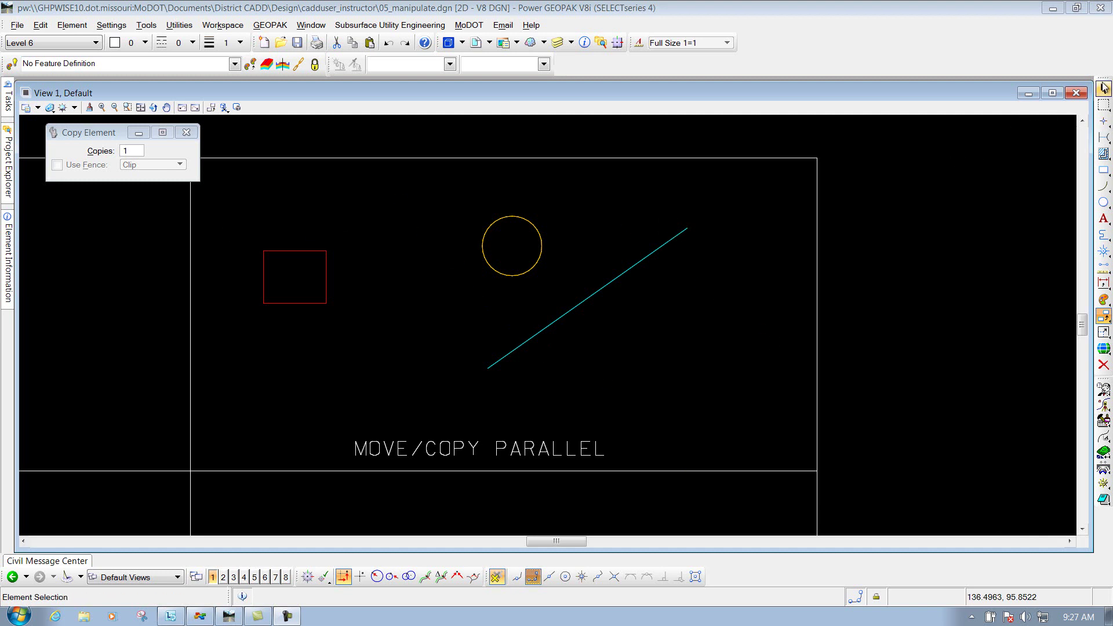
pyautogui.click(1104, 317)
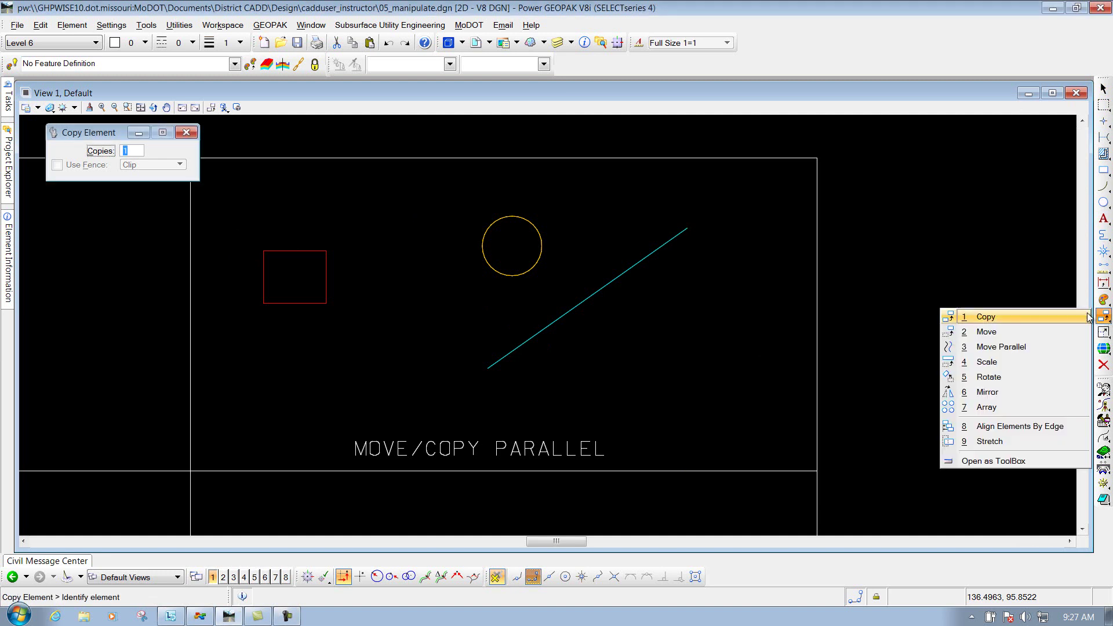
pyautogui.click(993, 346)
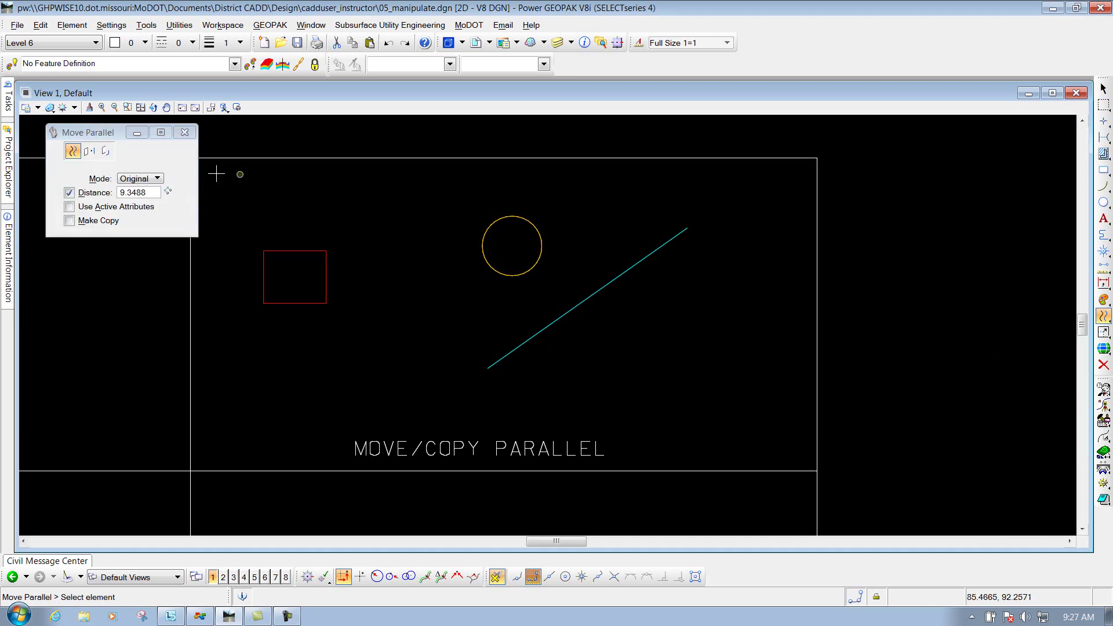
pyautogui.moveTo(88, 134); pyautogui.dragTo(89, 151)
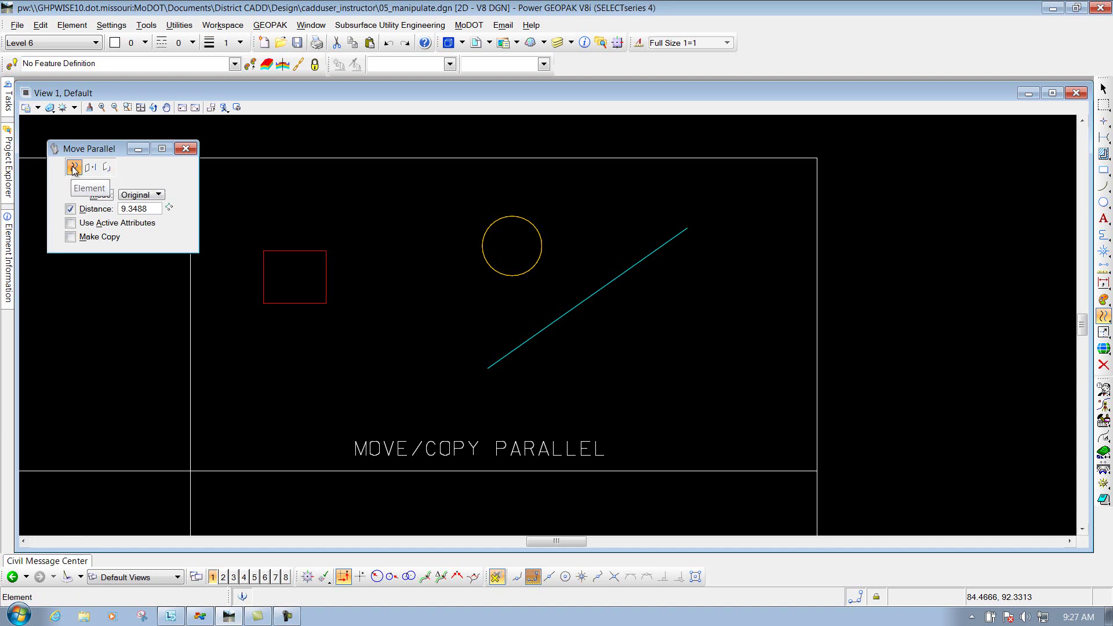
pyautogui.click(155, 196)
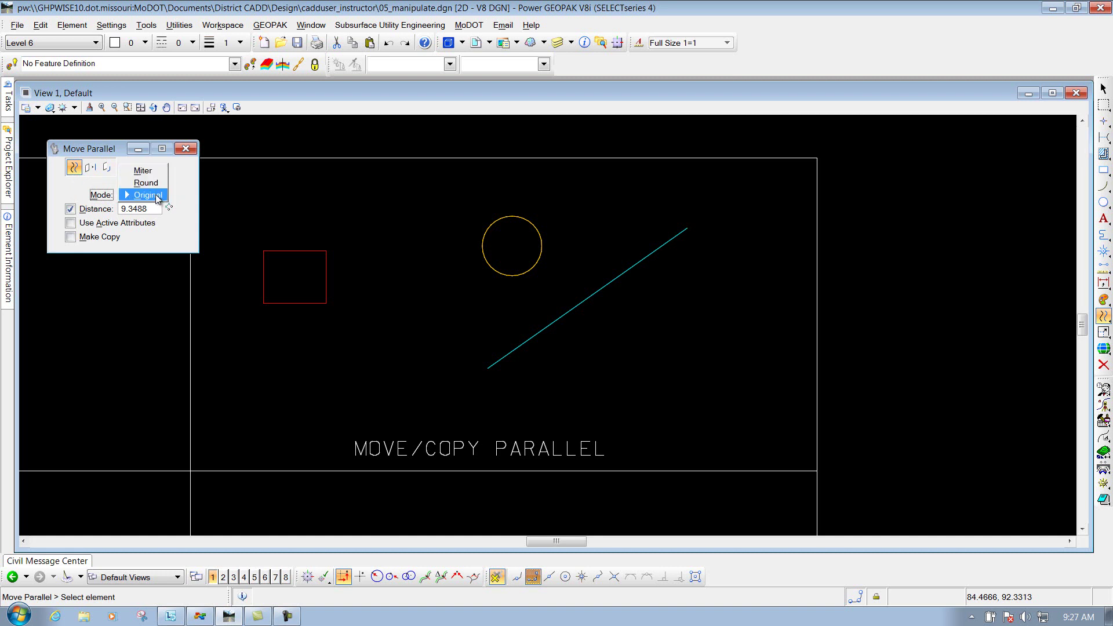
pyautogui.click(150, 197)
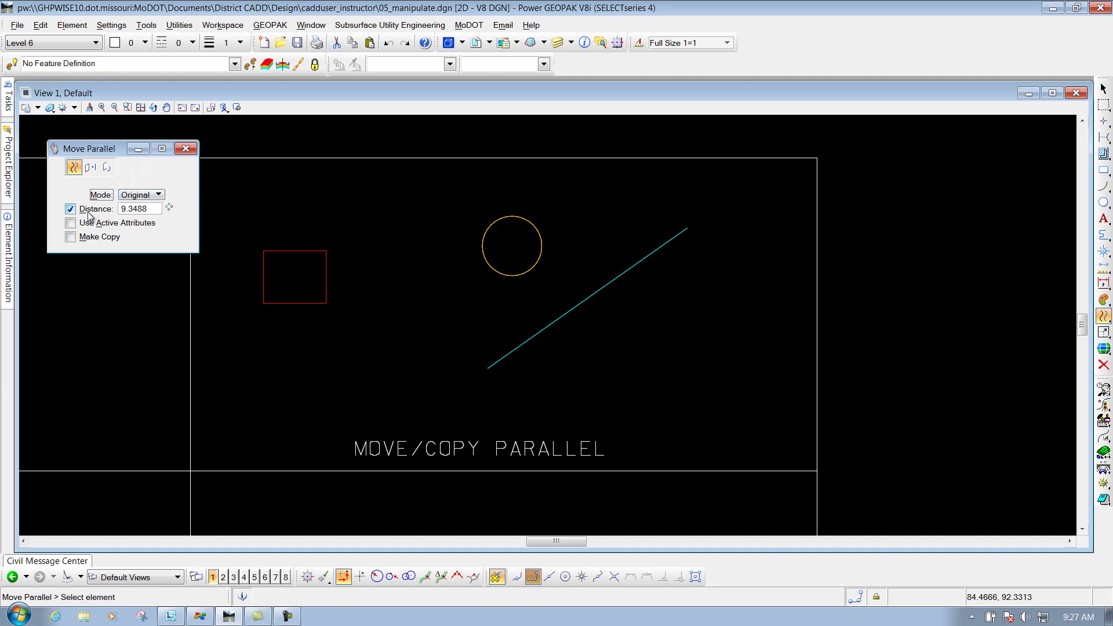
pyautogui.click(70, 210)
pyautogui.click(71, 210)
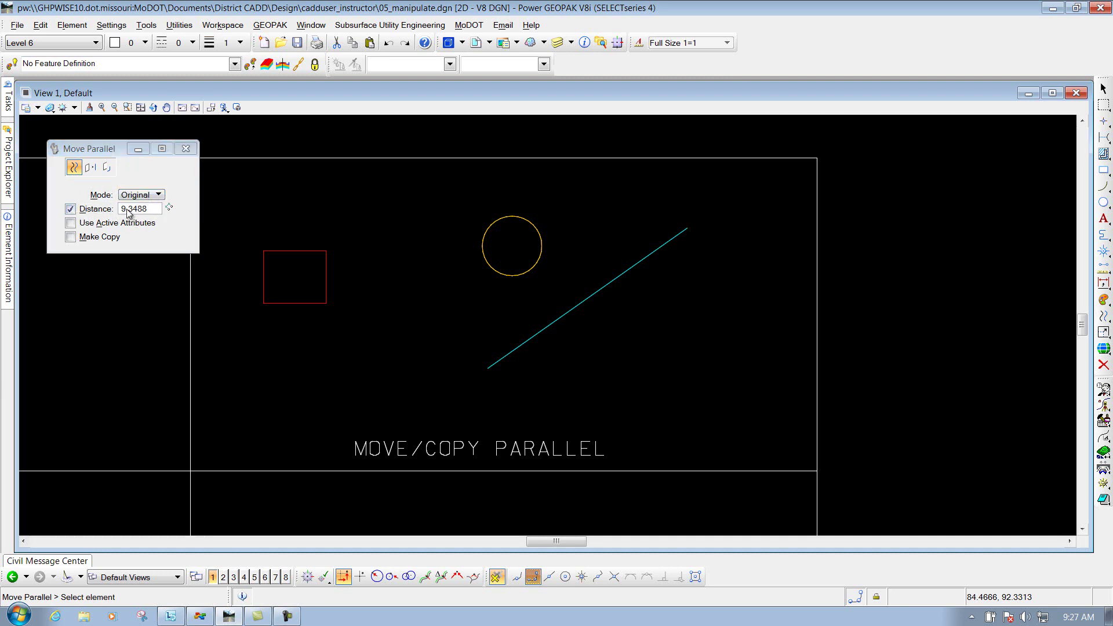
pyautogui.doubleClick(132, 209)
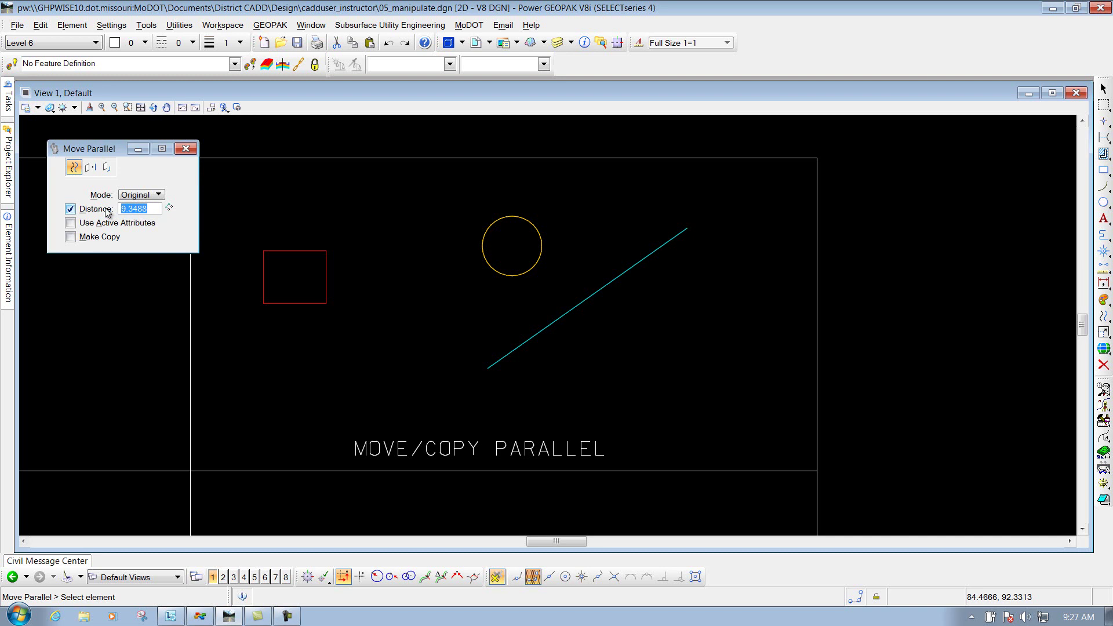
pyautogui.write('2')
pyautogui.press('Tab')
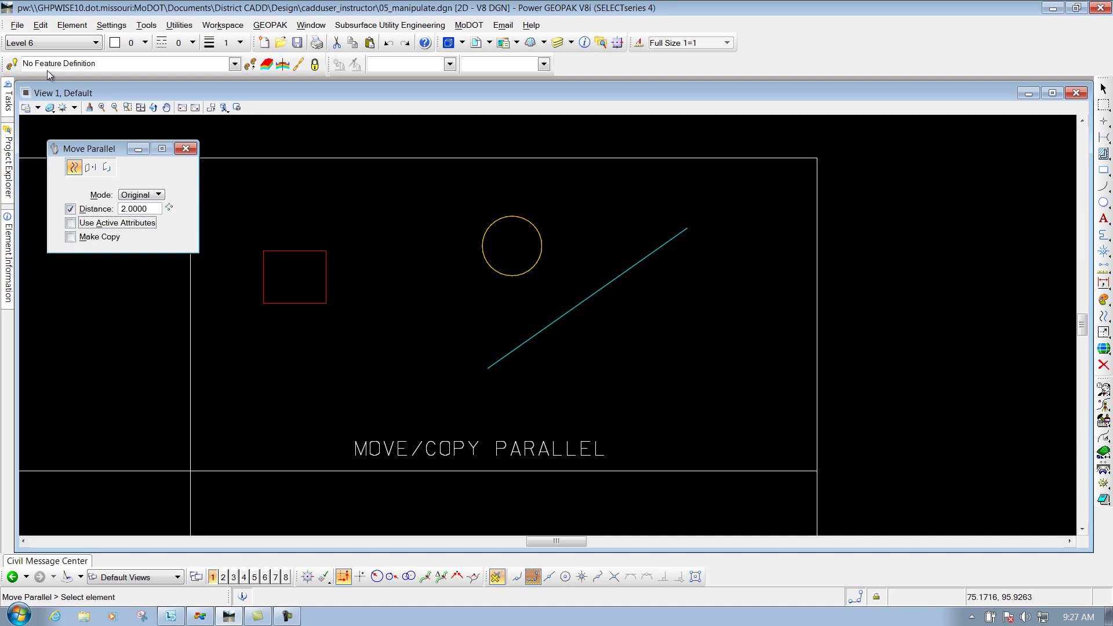
# Step: Move the red rectangle parallel 2 units outward as a whole element, and undo the move
pyautogui.click(72, 169)
pyautogui.click(325, 287)
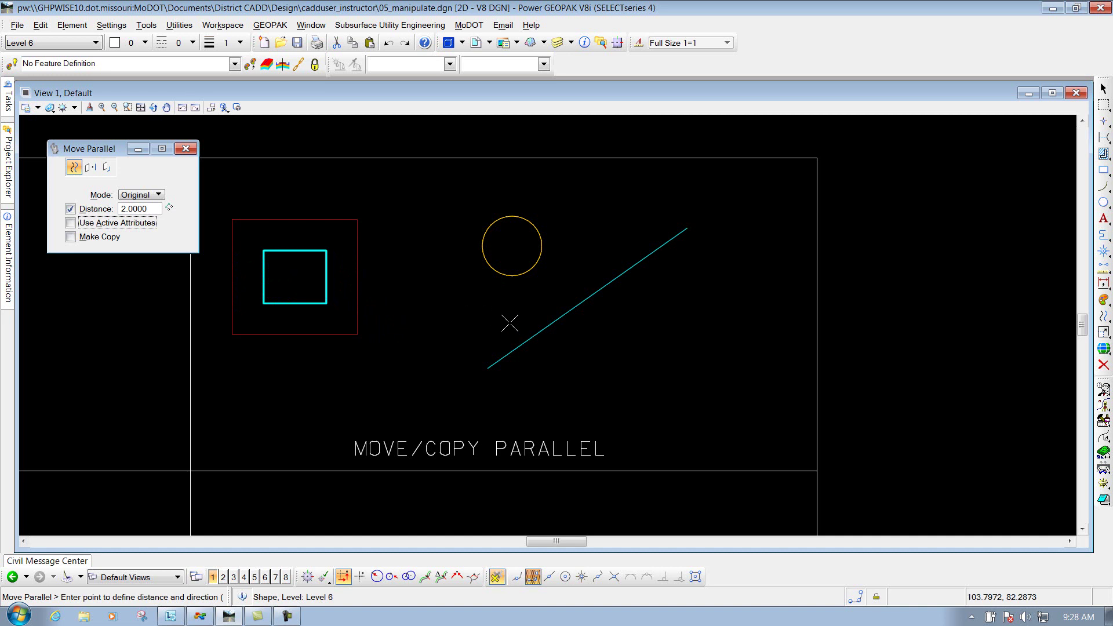
pyautogui.click(467, 310)
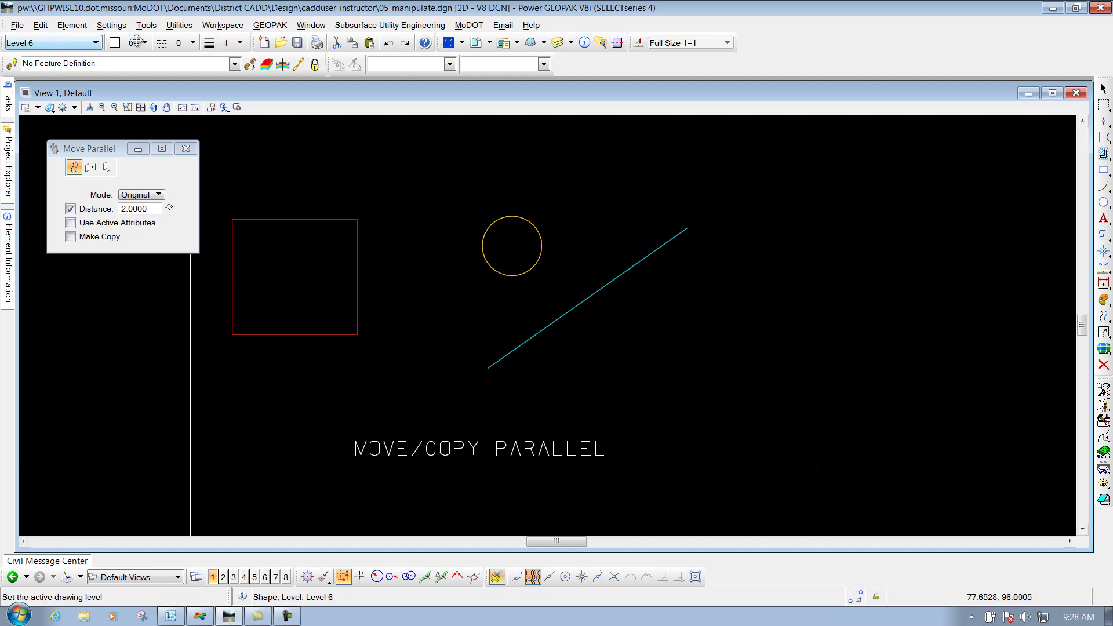
pyautogui.click(388, 44)
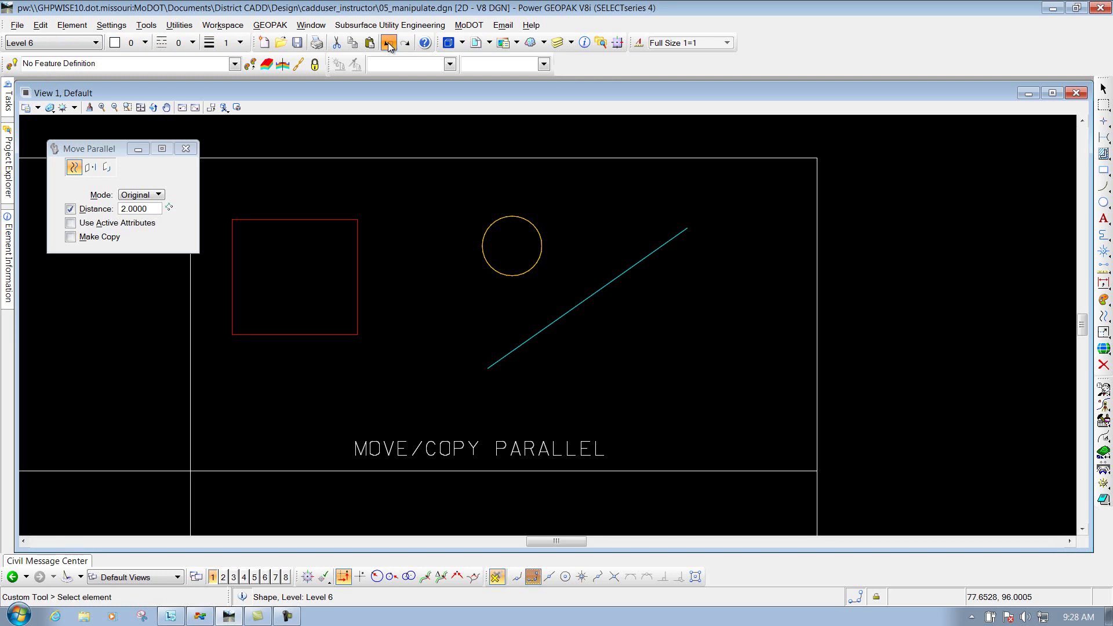
# Step: Make a parallel copy of the whole red rectangle 2 units outward, using the active attributes
pyautogui.click(70, 224)
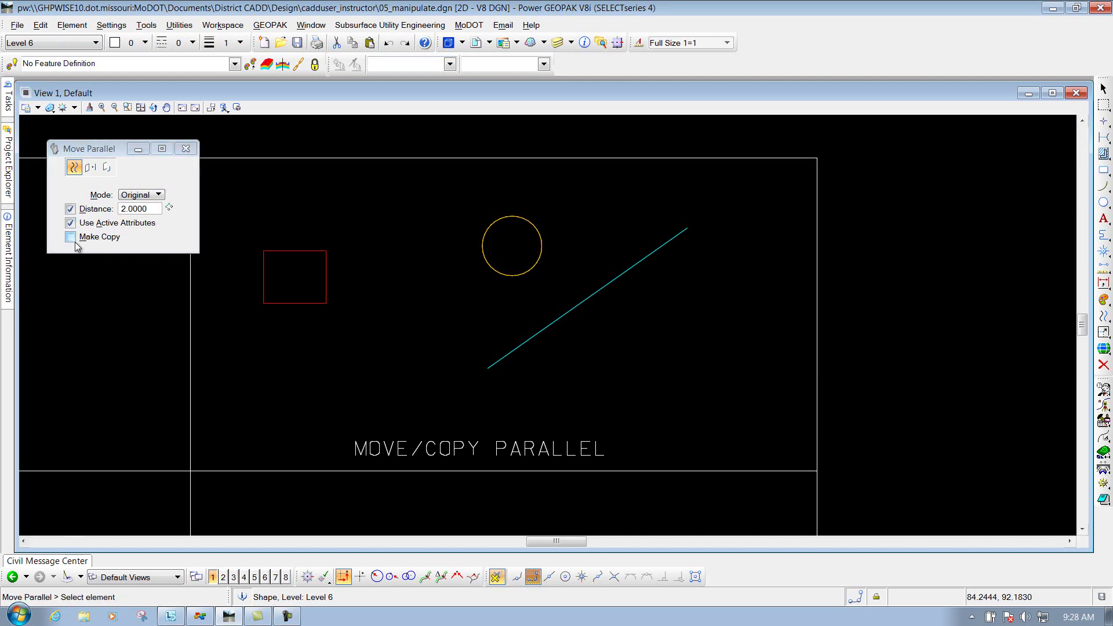
pyautogui.click(70, 238)
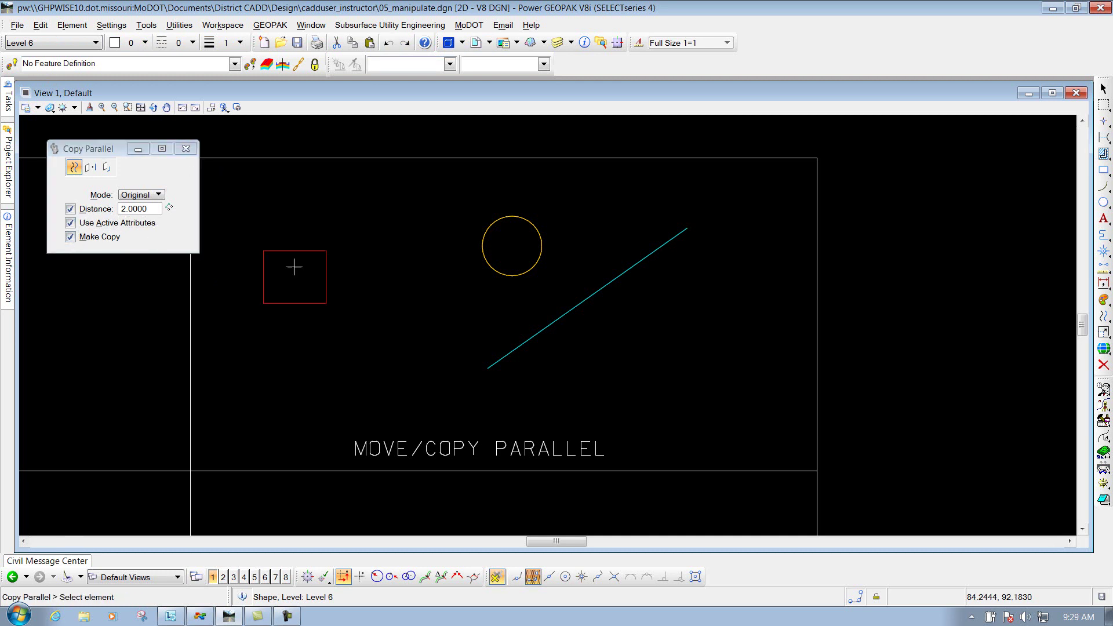
pyautogui.click(325, 252)
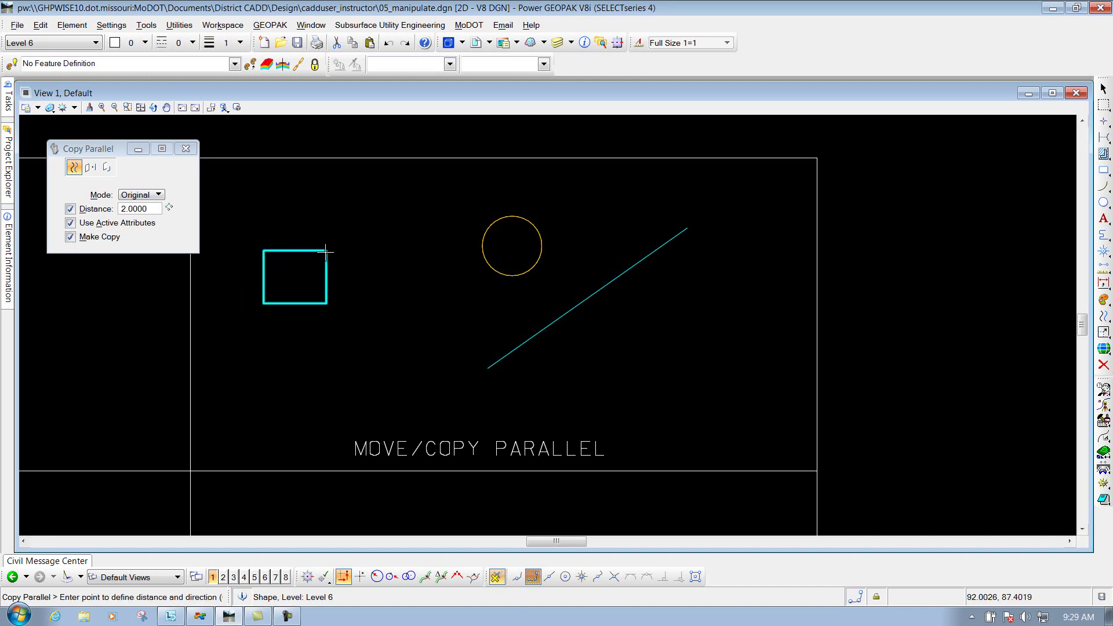
pyautogui.click(453, 203)
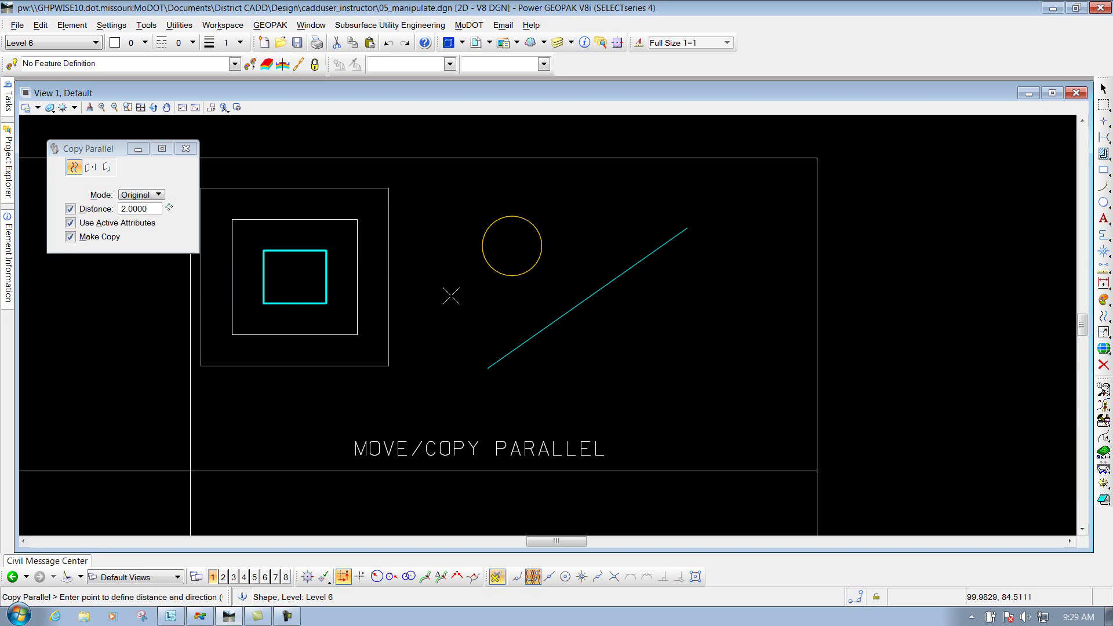
pyautogui.rightClick(451, 295)
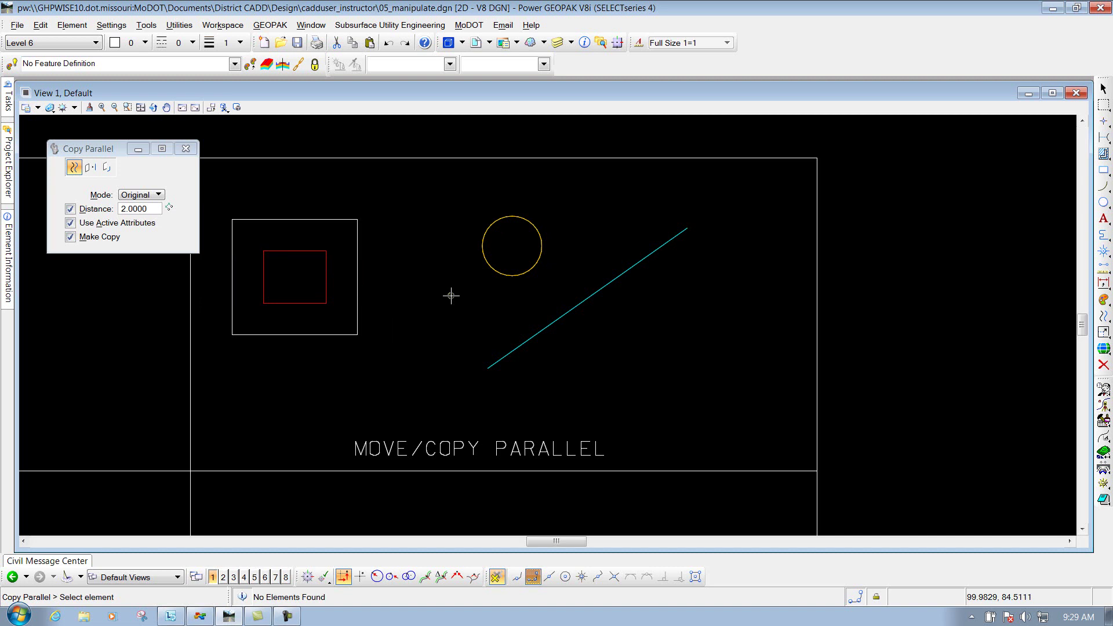
# Step: Copy only the red rectangle's top segment parallel, about 2.8 units above it, with no fixed distance and with the active attributes
pyautogui.click(70, 208)
pyautogui.click(70, 236)
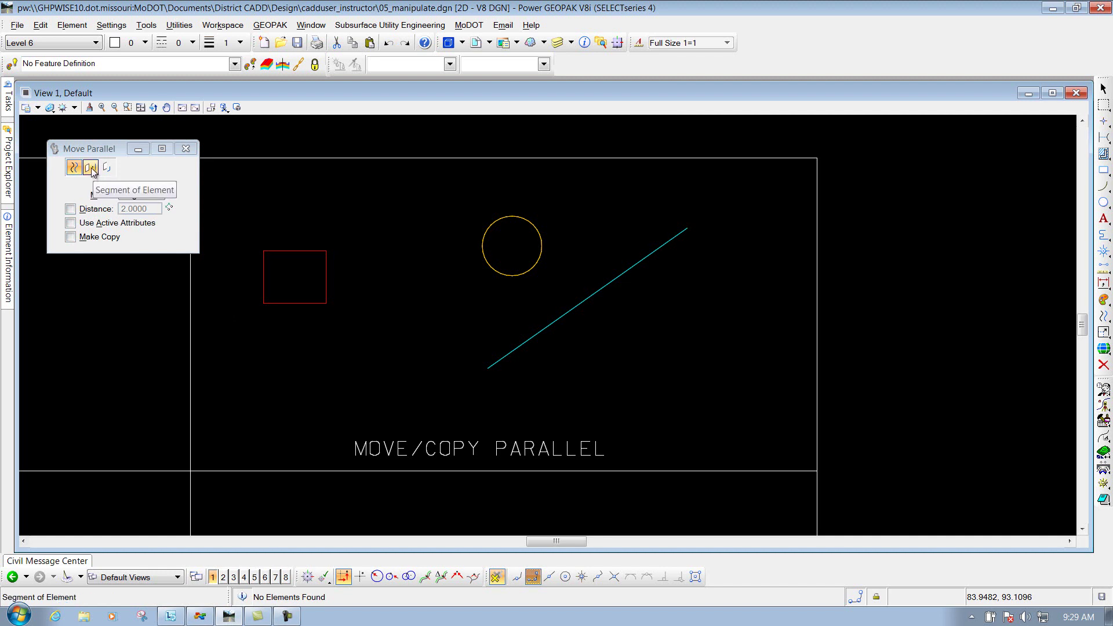
pyautogui.click(91, 168)
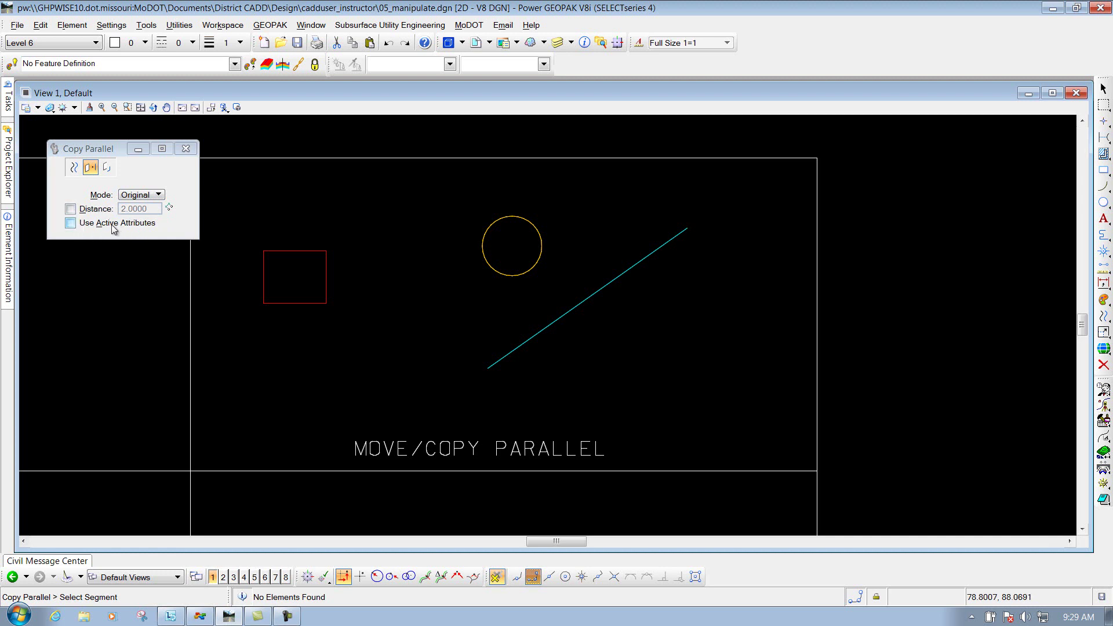
pyautogui.click(71, 223)
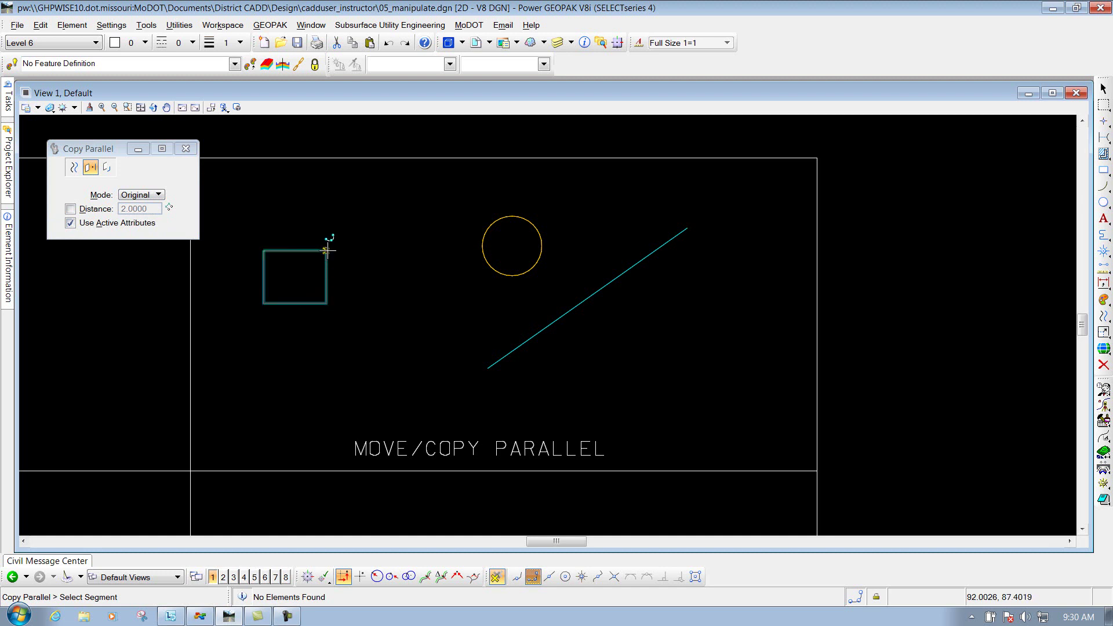
pyautogui.click(295, 250)
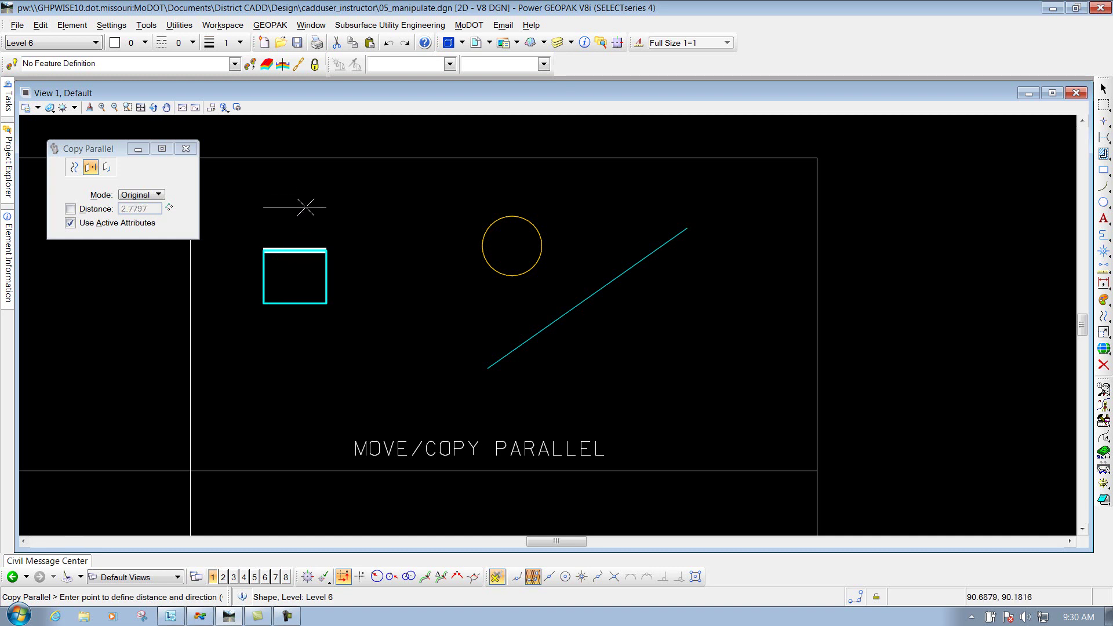
pyautogui.click(306, 207)
pyautogui.rightClick(448, 218)
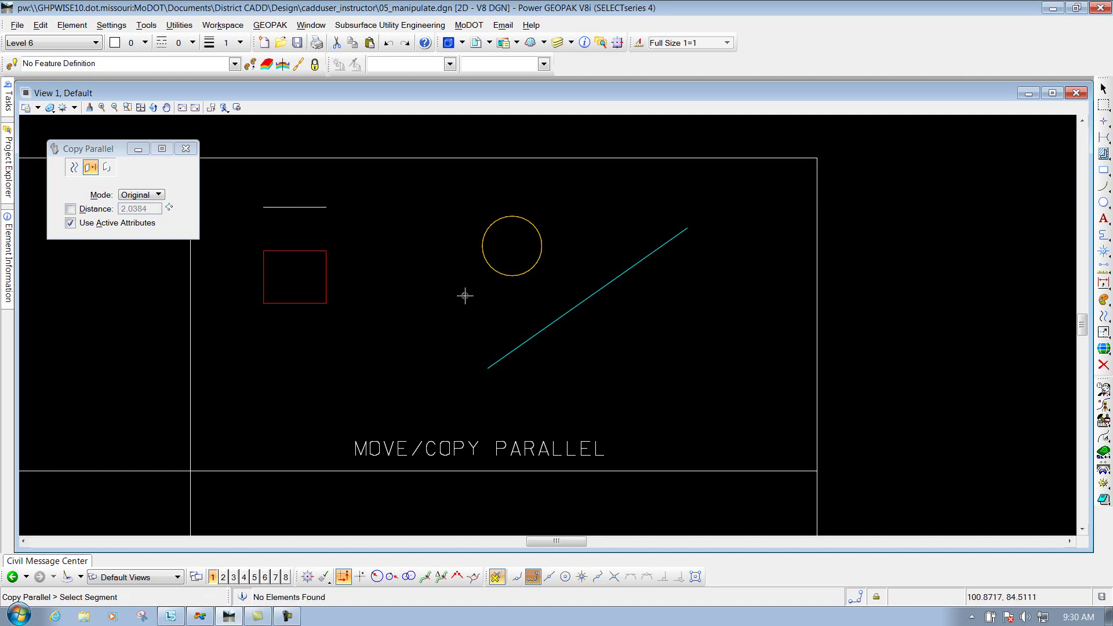
# Step: Fix the parallel distance at 3 and copy the red rectangle's right segment outward to the right
pyautogui.click(70, 210)
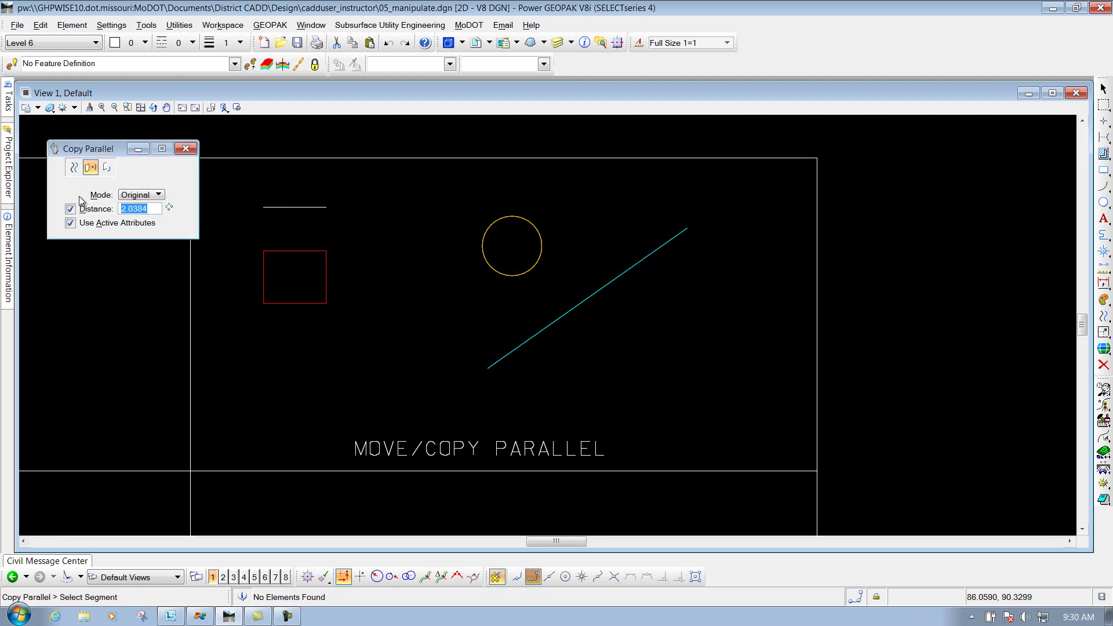
pyautogui.write('3')
pyautogui.press('Tab')
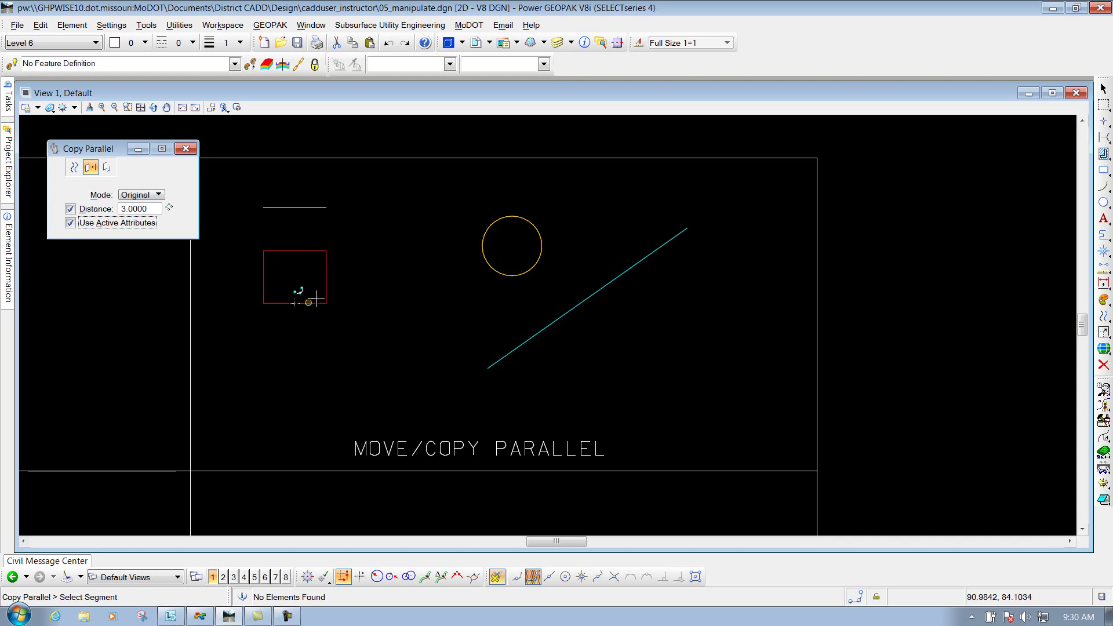
pyautogui.click(327, 273)
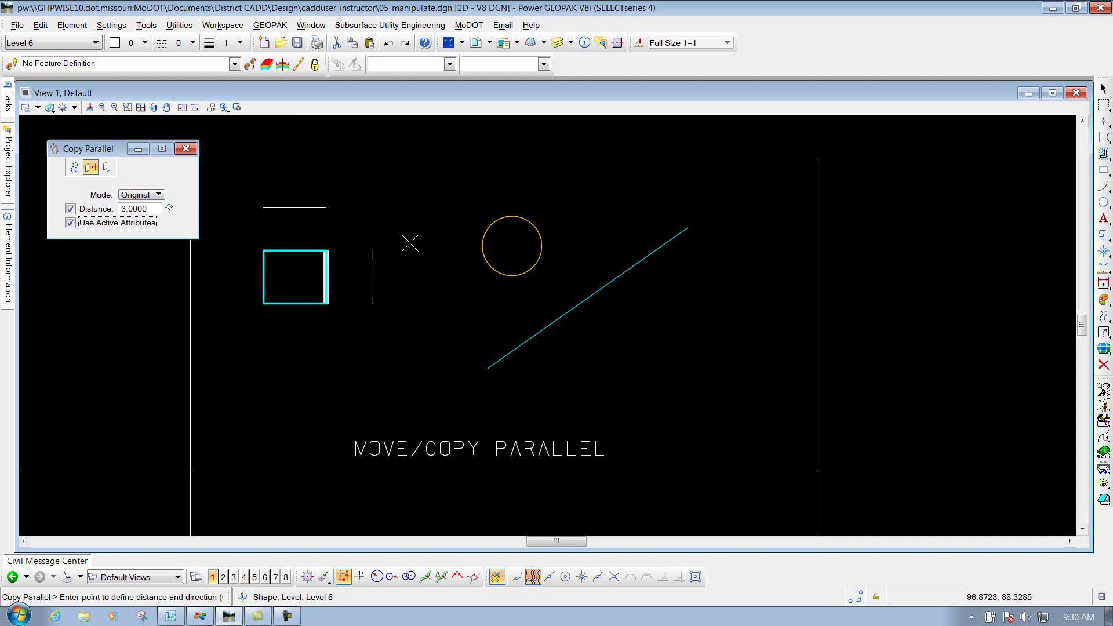
pyautogui.click(424, 272)
pyautogui.rightClick(398, 353)
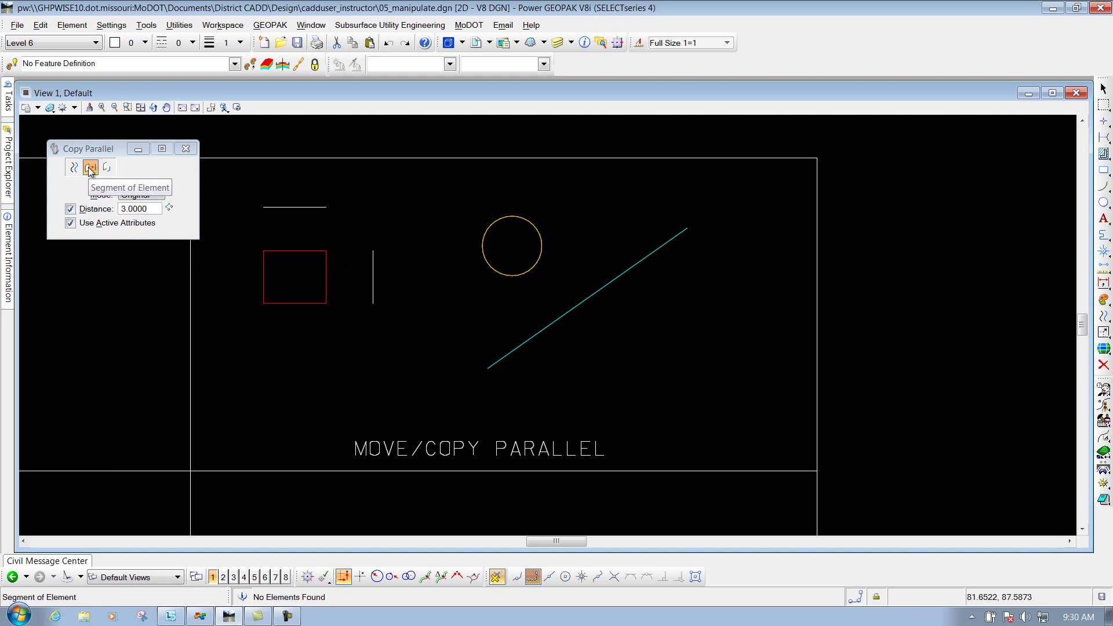
pyautogui.click(534, 225)
pyautogui.rightClick(582, 231)
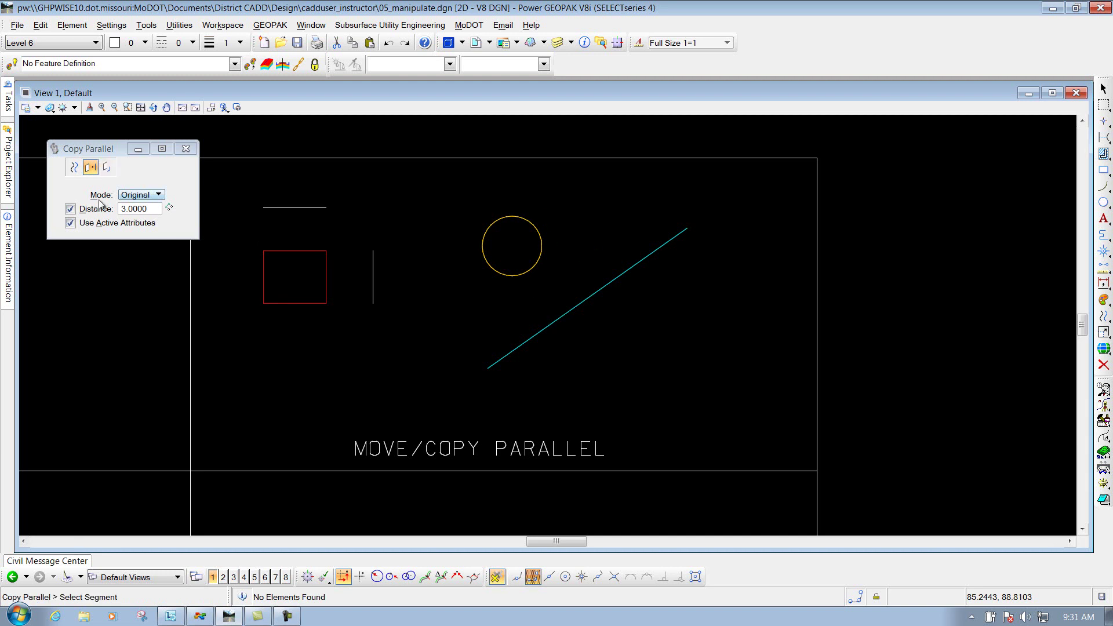
# Step: Make a partial parallel copy of the circle's right half, from its top to its bottom point, 3 units outward
pyautogui.click(107, 168)
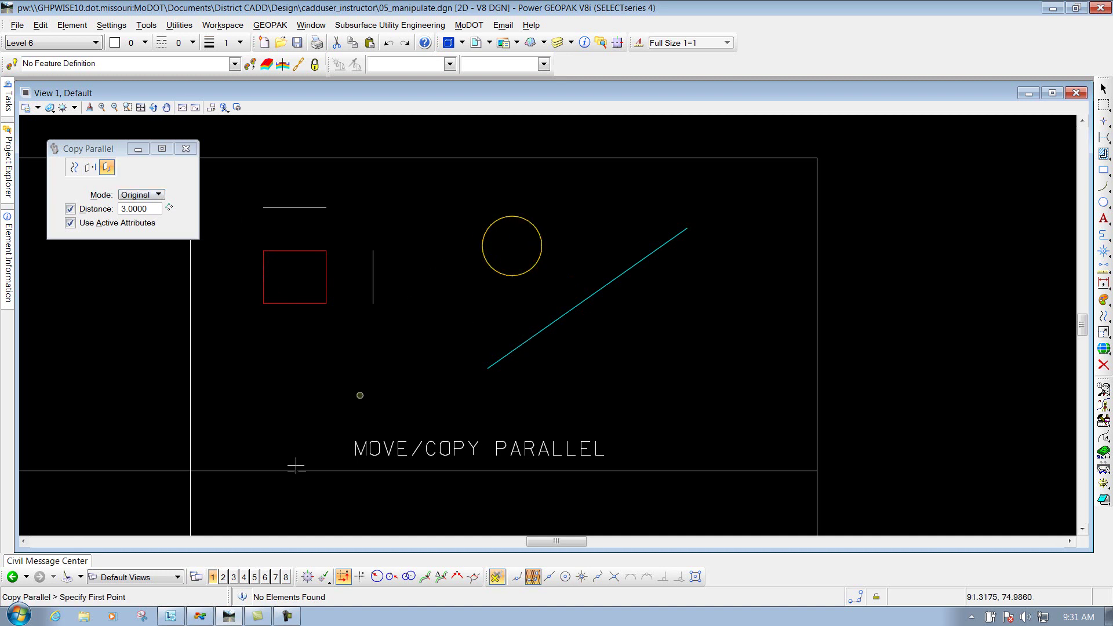
pyautogui.click(512, 216)
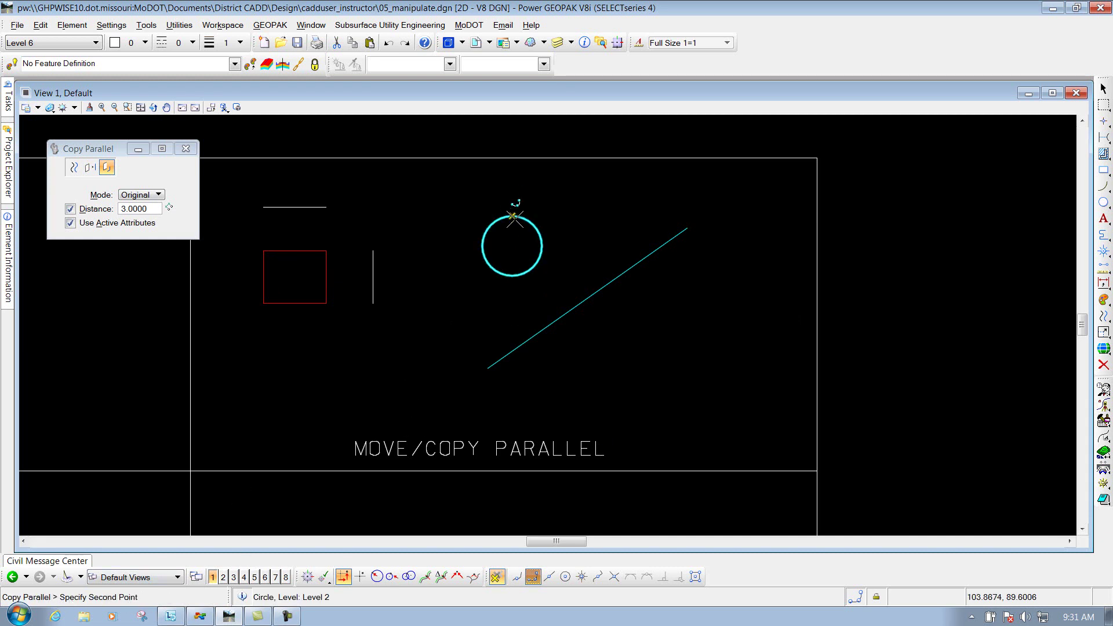
pyautogui.click(513, 274)
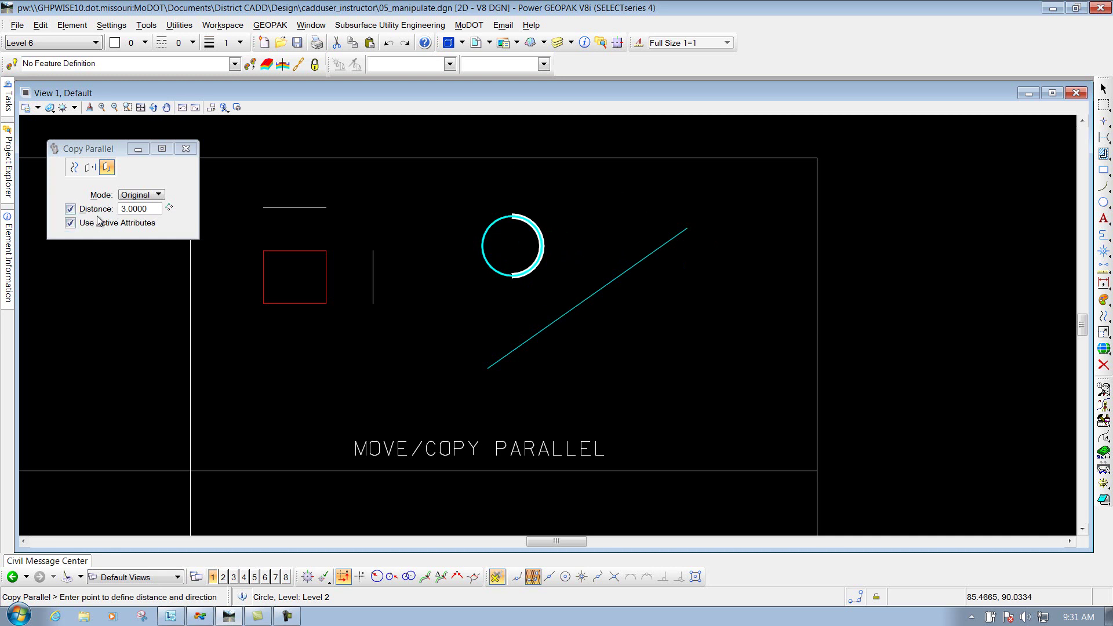
pyautogui.click(643, 211)
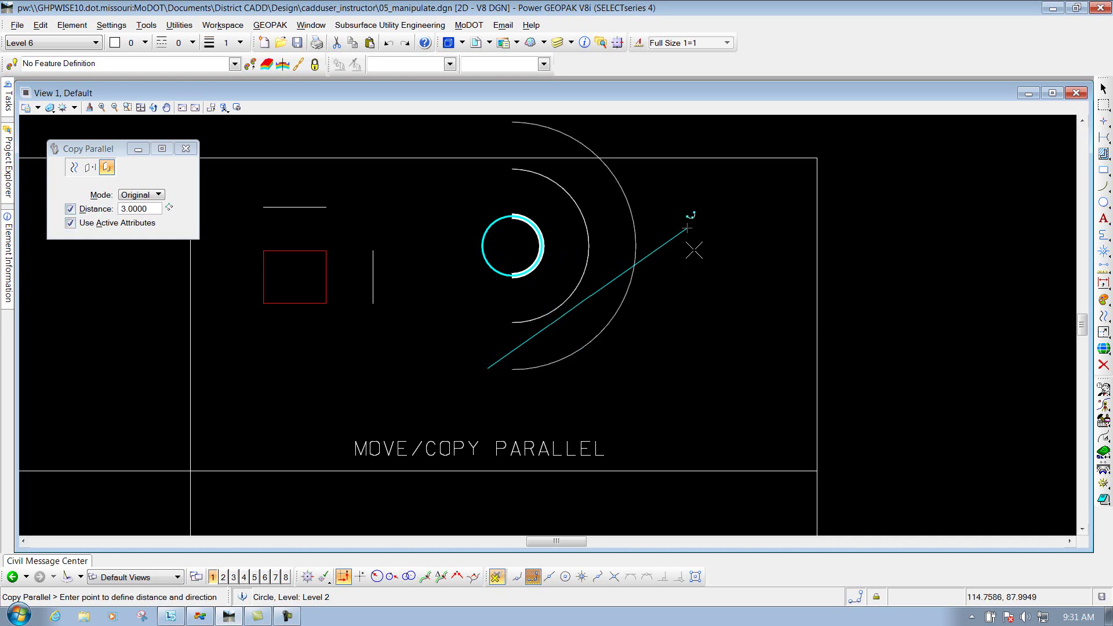
pyautogui.rightClick(754, 276)
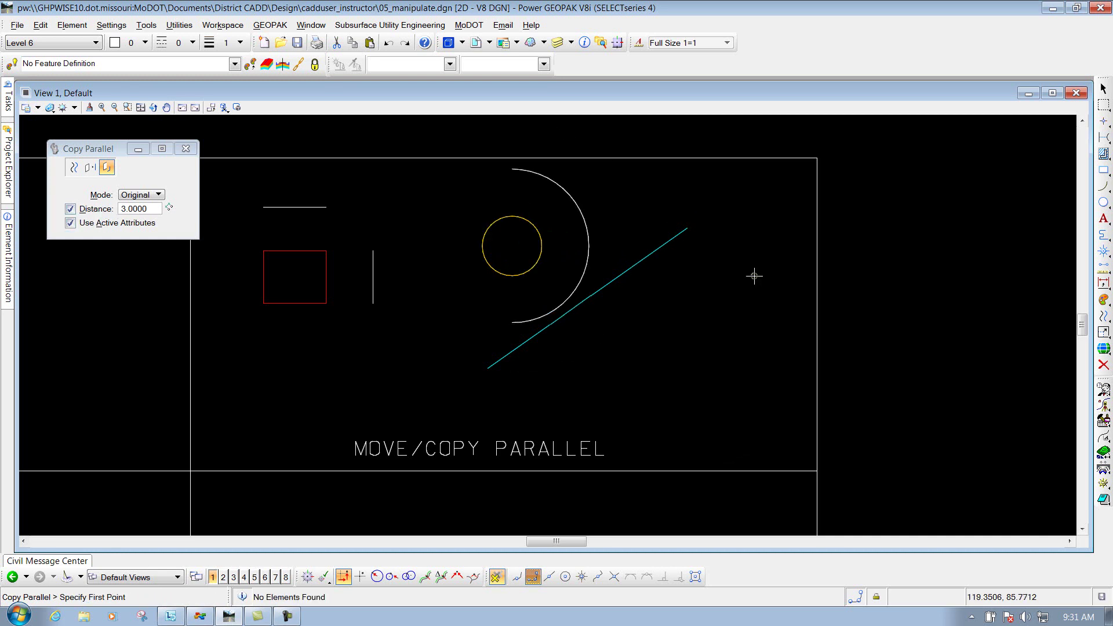
# Step: Make a partial parallel copy of the red rectangle's lower-left corner, from left-side midpoint to bottom midpoint, 3 units outward
pyautogui.click(264, 277)
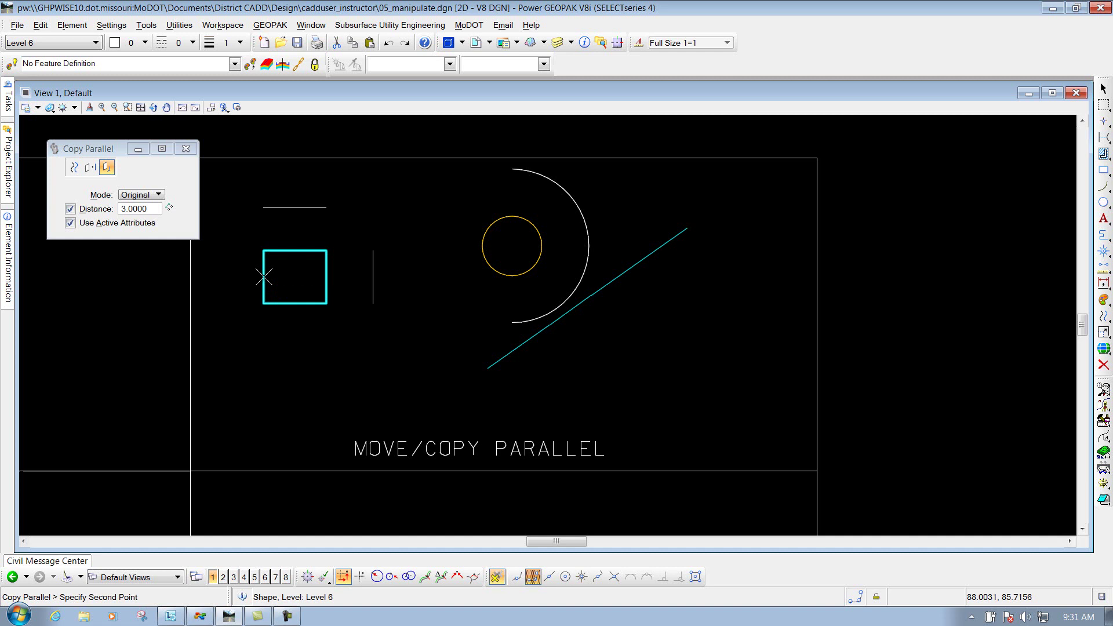
pyautogui.click(293, 302)
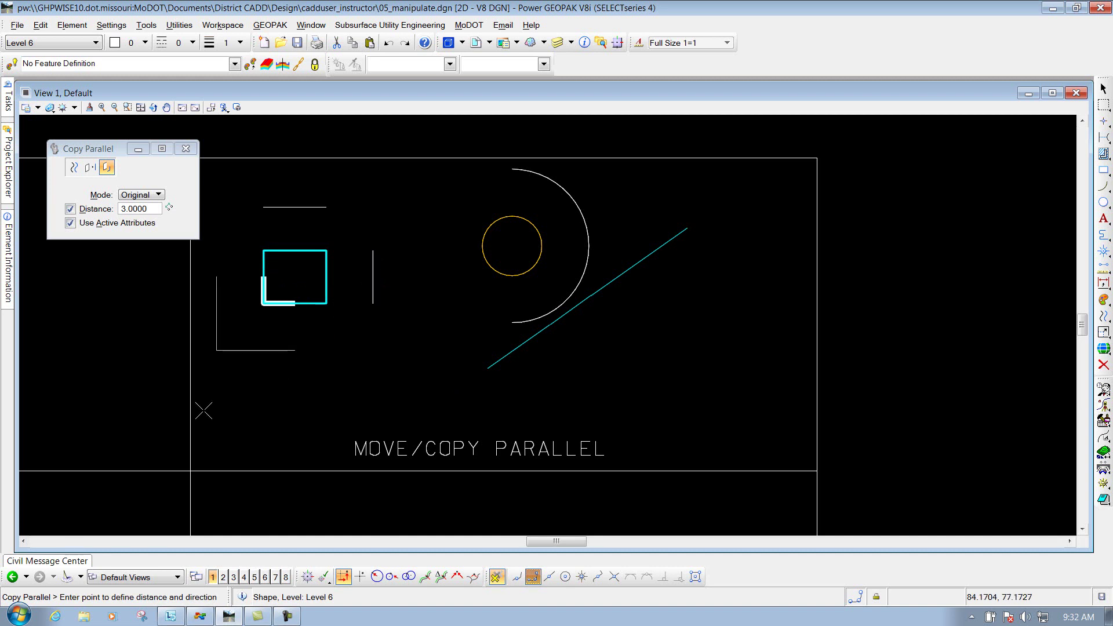
pyautogui.click(235, 411)
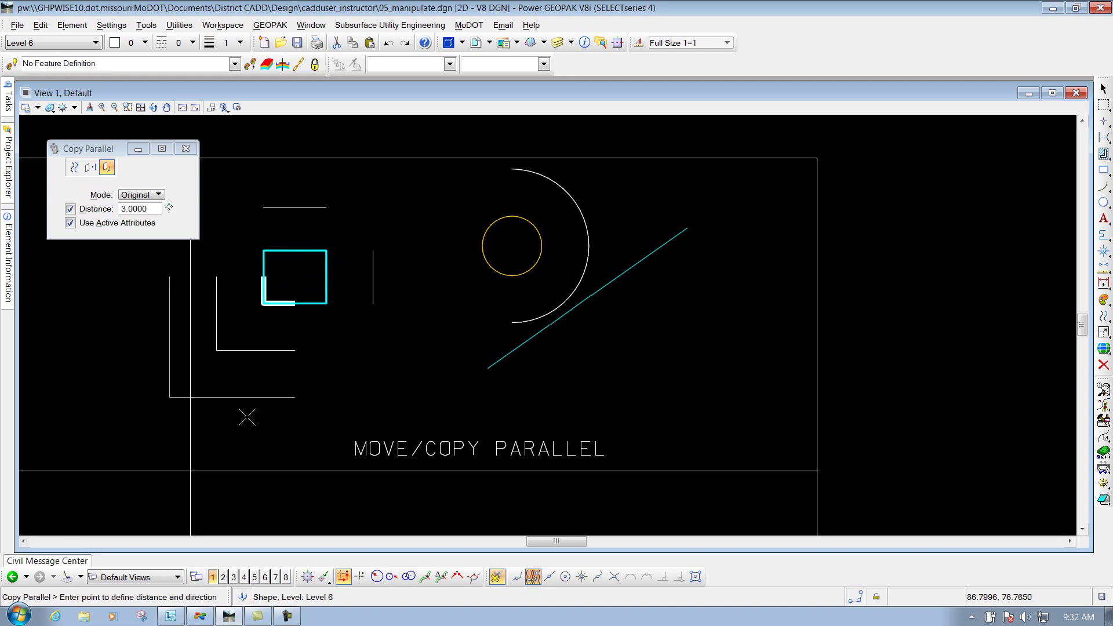
# Step: End the partial parallel copy and switch to moving whole elements parallel, keeping the Original mode
pyautogui.rightClick(362, 384)
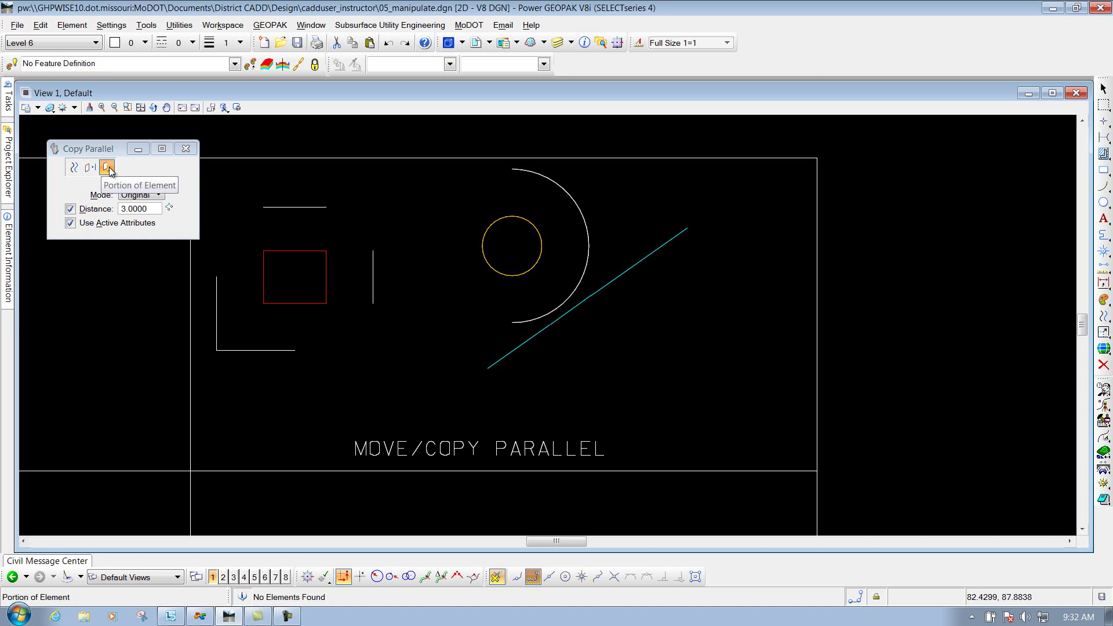
pyautogui.click(73, 167)
pyautogui.click(141, 195)
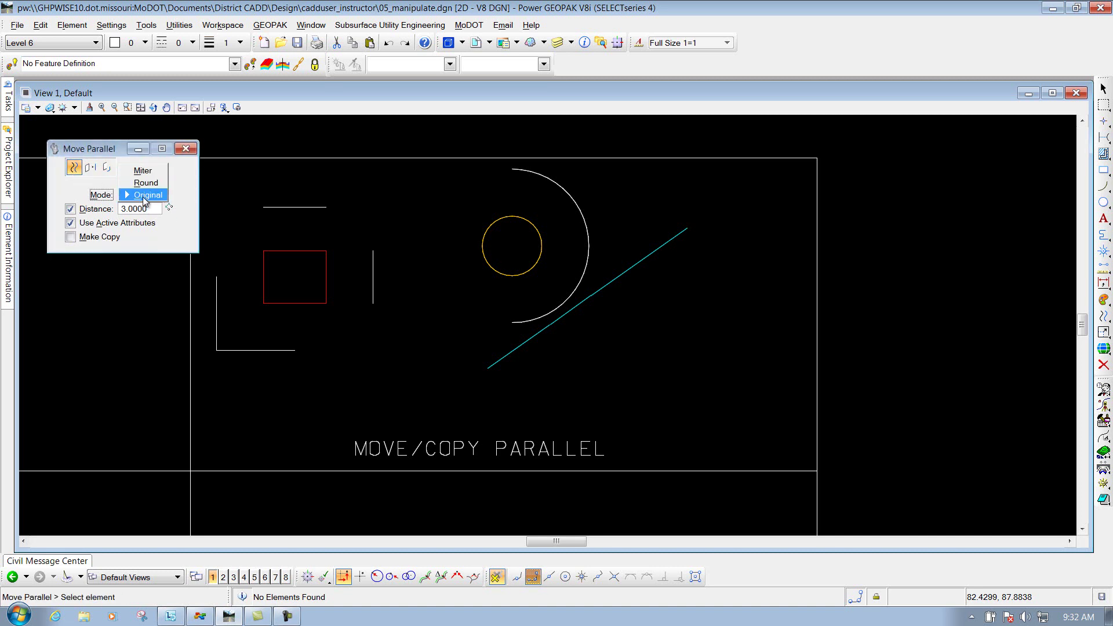
pyautogui.click(144, 195)
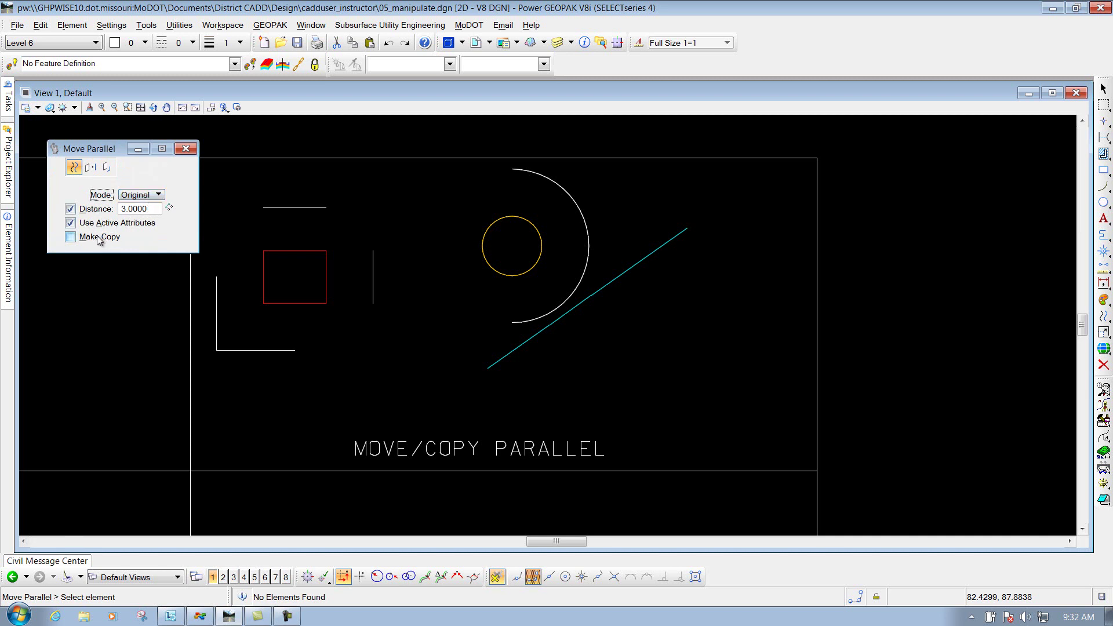
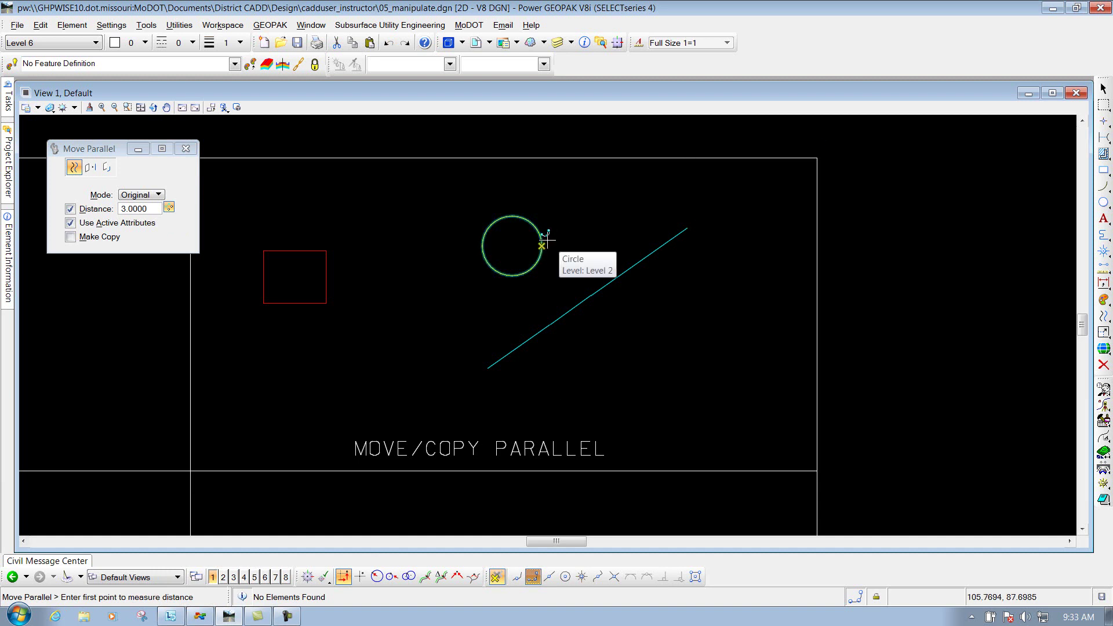
# Step: Define the parallel distance from the circle's right edge to the cyan line's upper endpoint, and preview it on the red rectangle without accepting
pyautogui.click(545, 239)
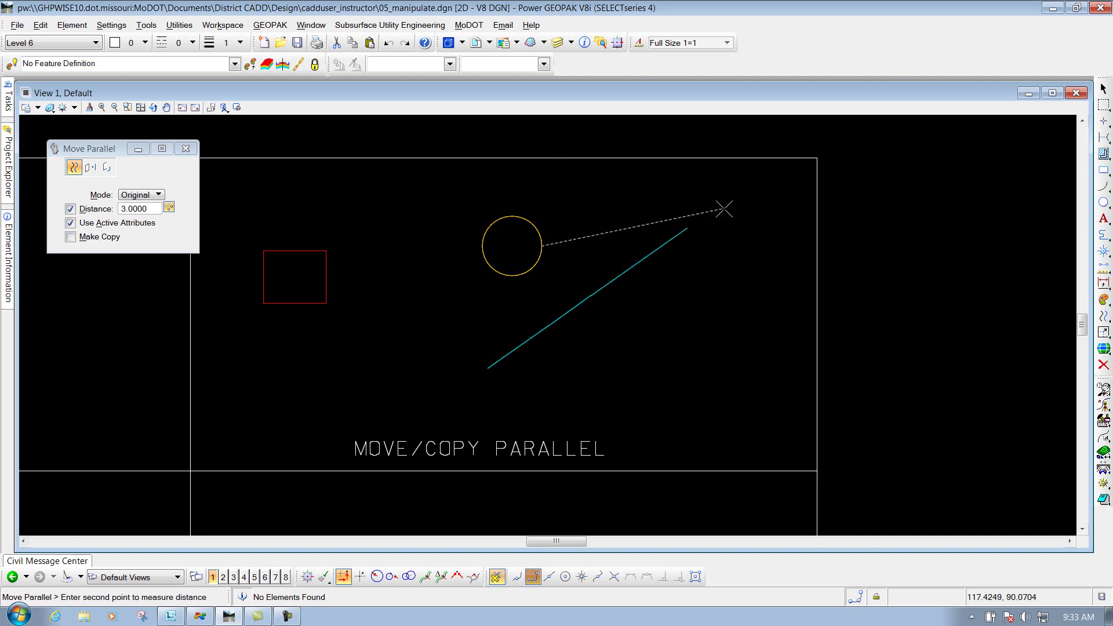
pyautogui.click(688, 227)
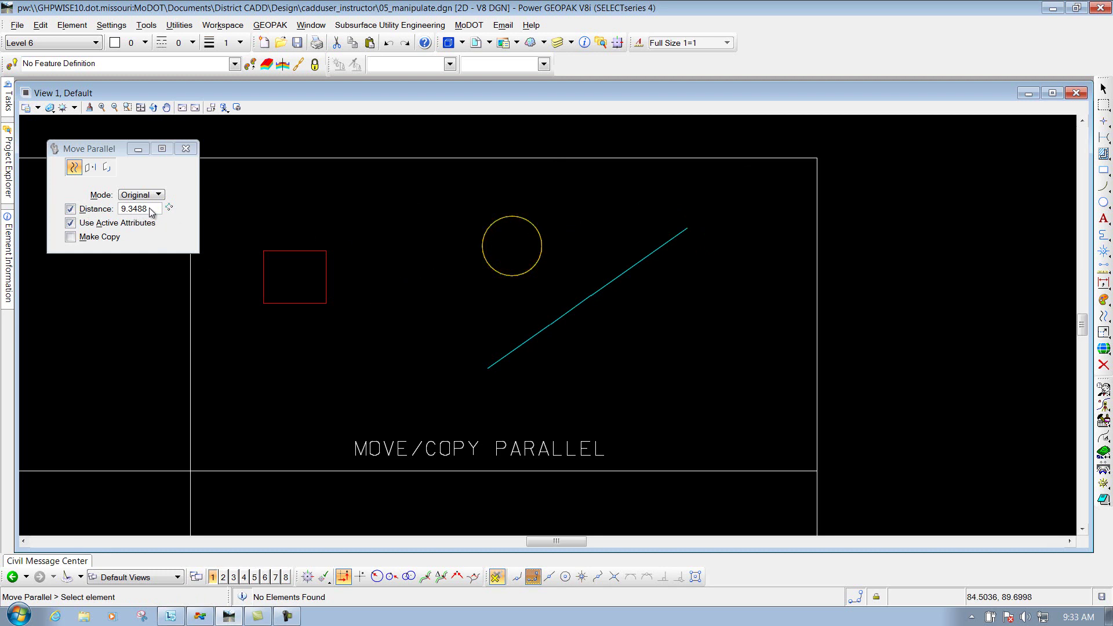
pyautogui.click(326, 265)
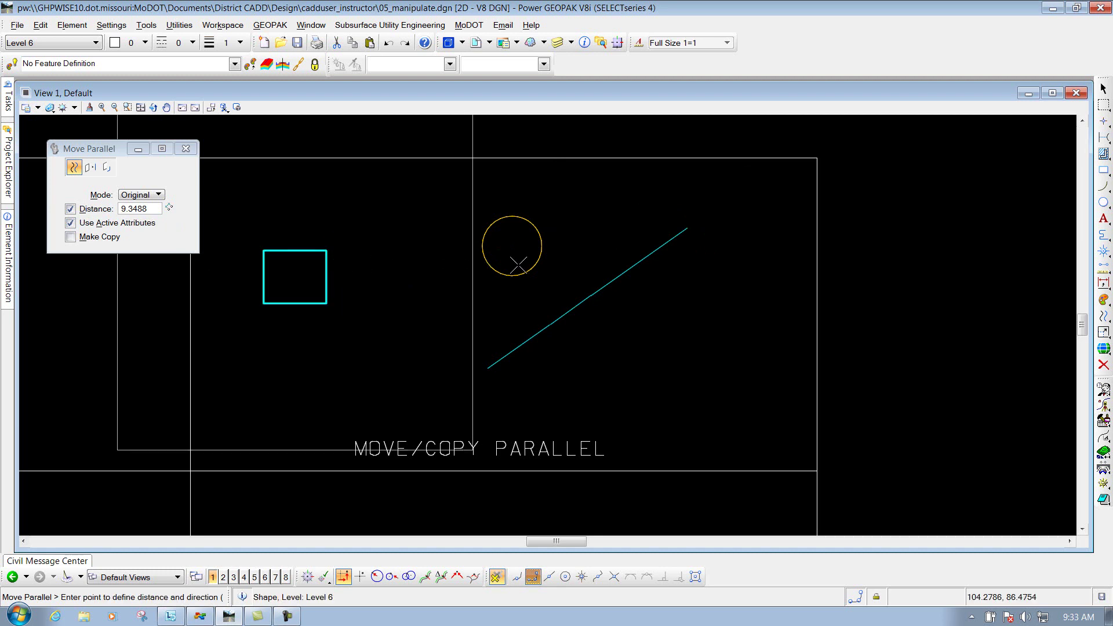
pyautogui.rightClick(406, 244)
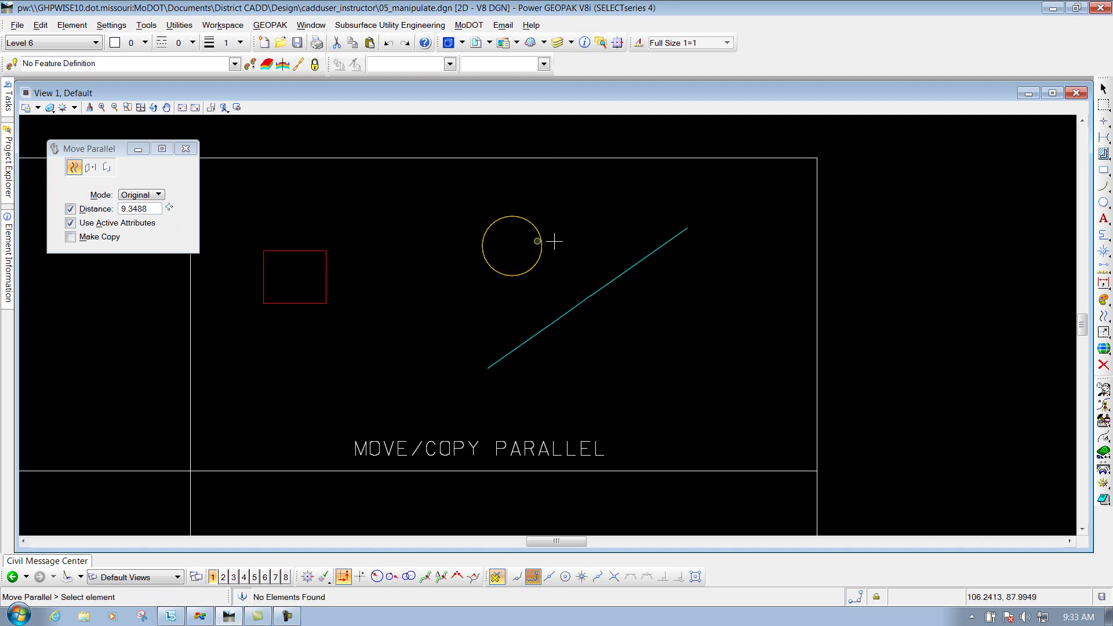
# Step: Move the yellow circle parallel outward by 9.3488 with the active attributes, without making a copy
pyautogui.click(529, 217)
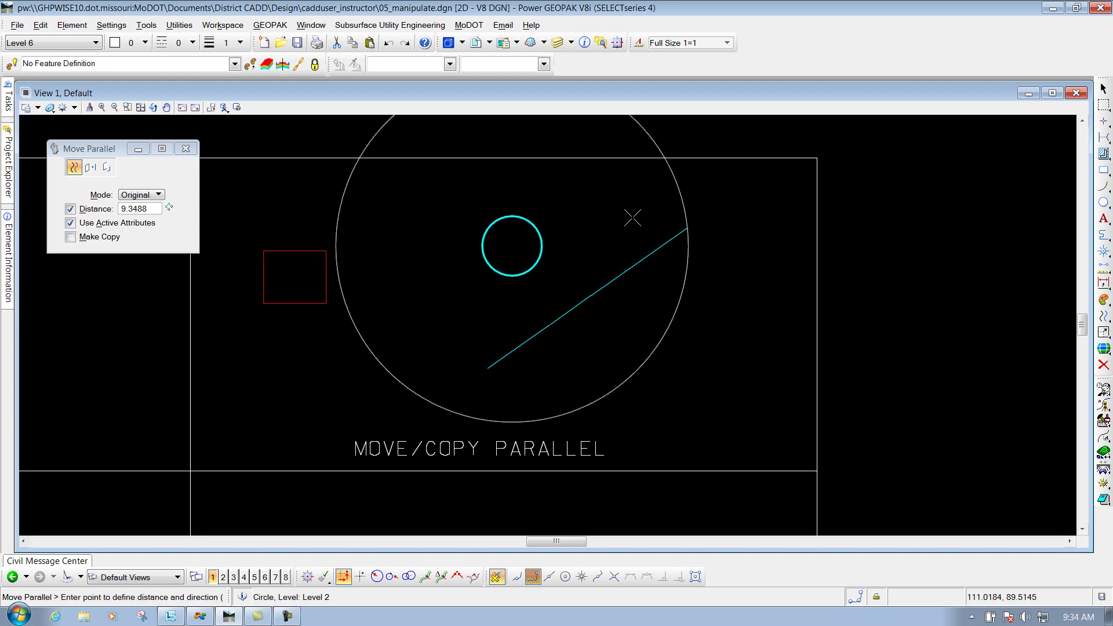
pyautogui.rightClick(773, 222)
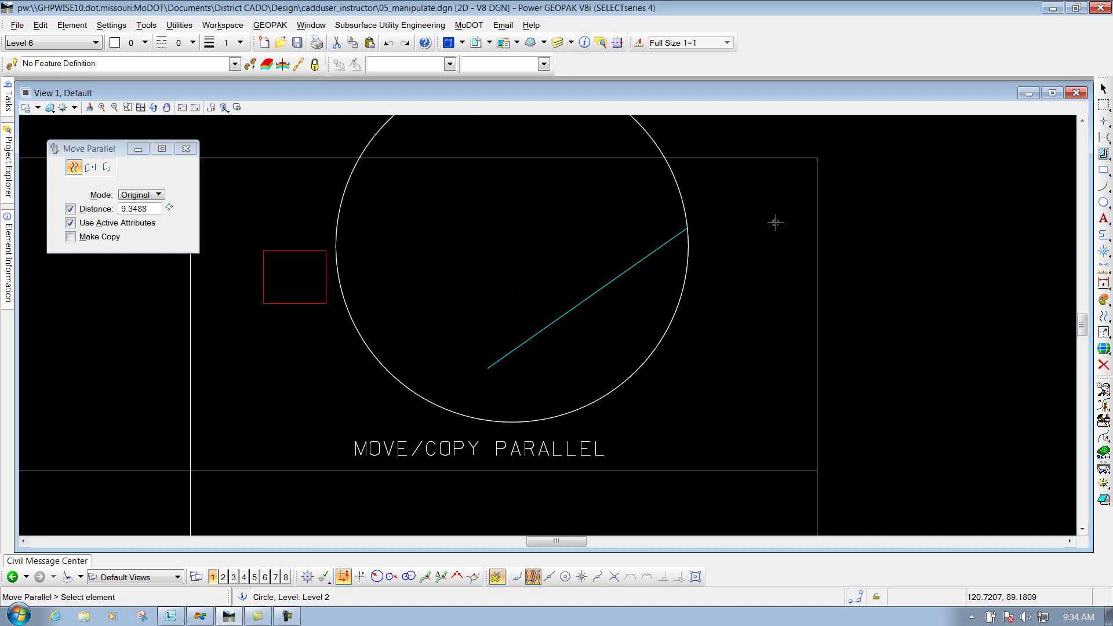
# Step: Start defining a new parallel distance from points in the drawing
pyautogui.click(169, 206)
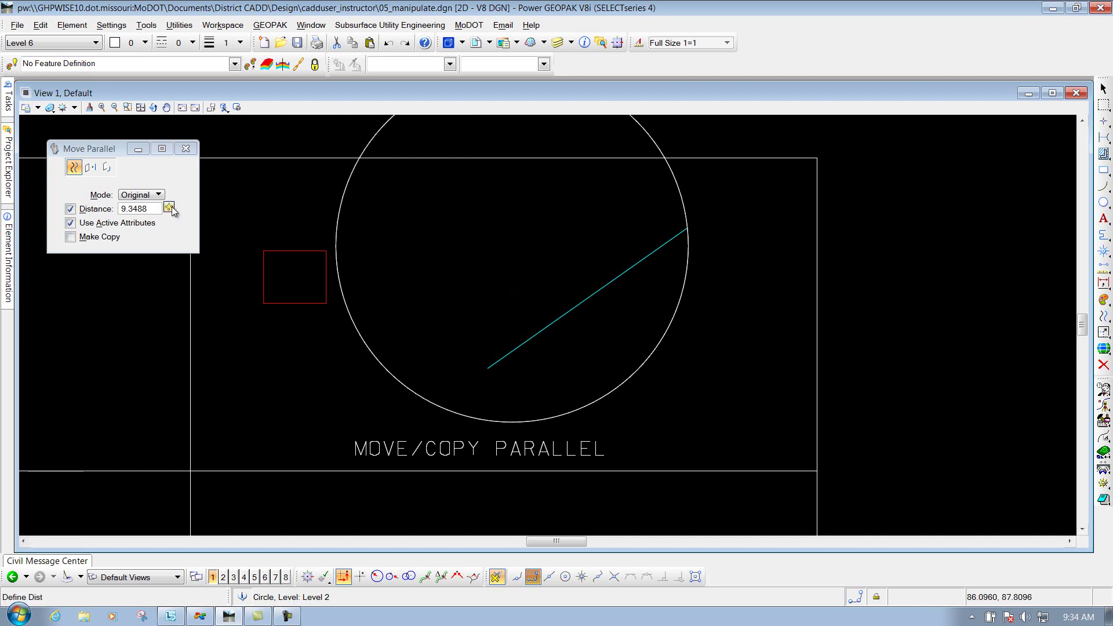